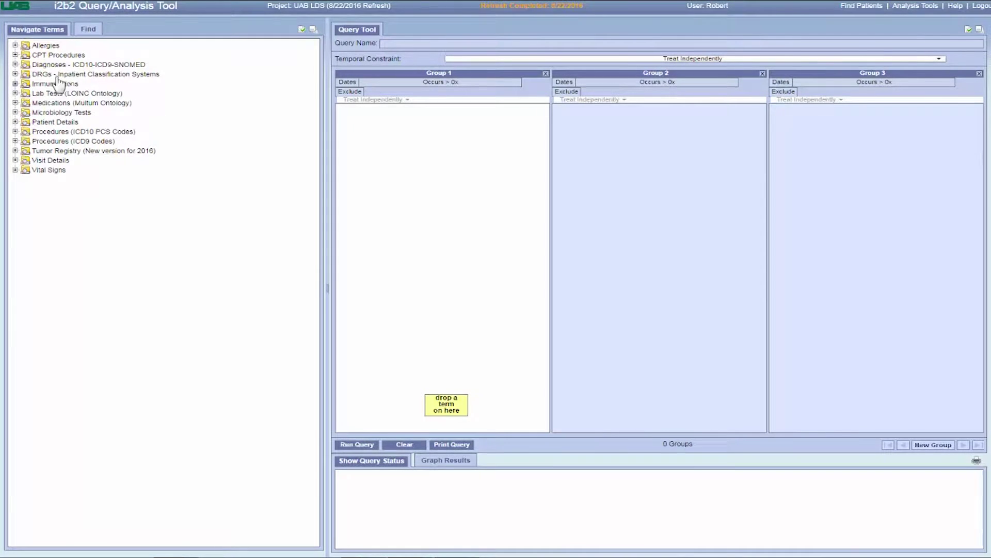
Step: Browse the Diagnoses perinatal-conditions folder and the Immunizations list, then collapse both
left_click(15, 64)
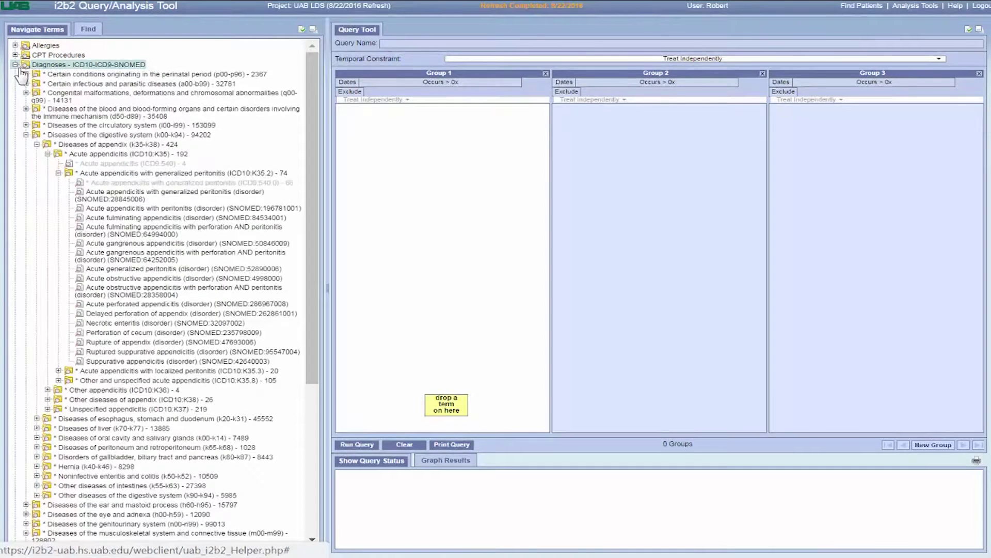
left_click(25, 74)
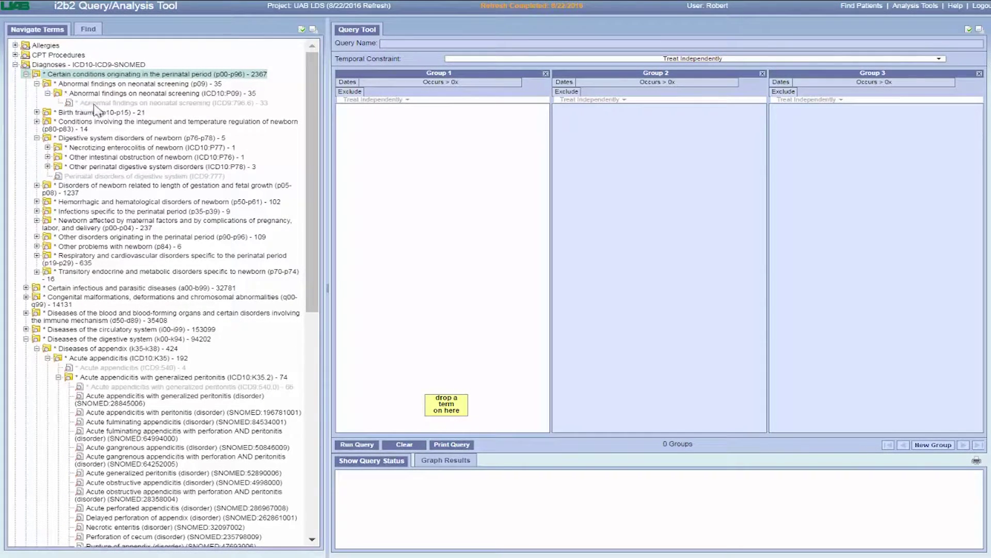
left_click(15, 64)
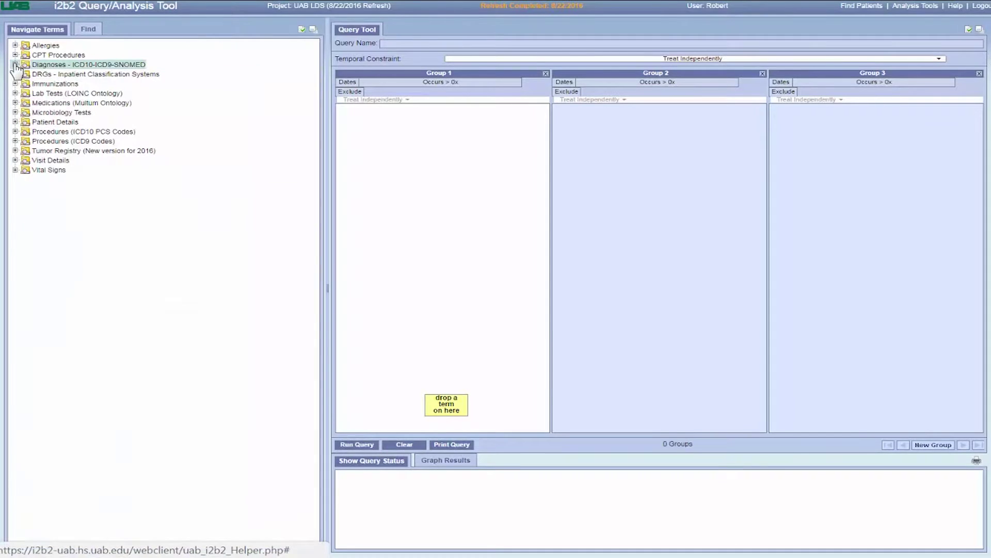
left_click(16, 83)
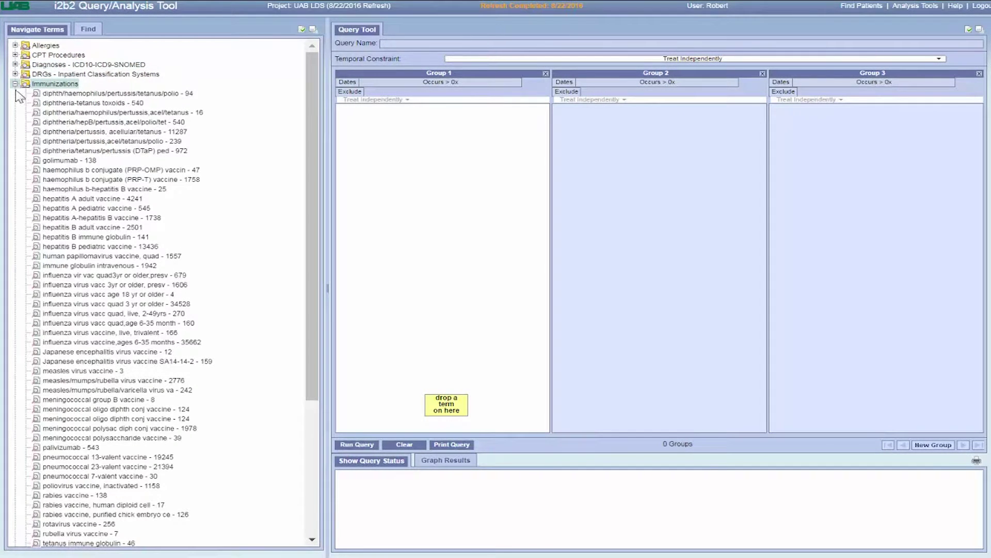
left_click(15, 84)
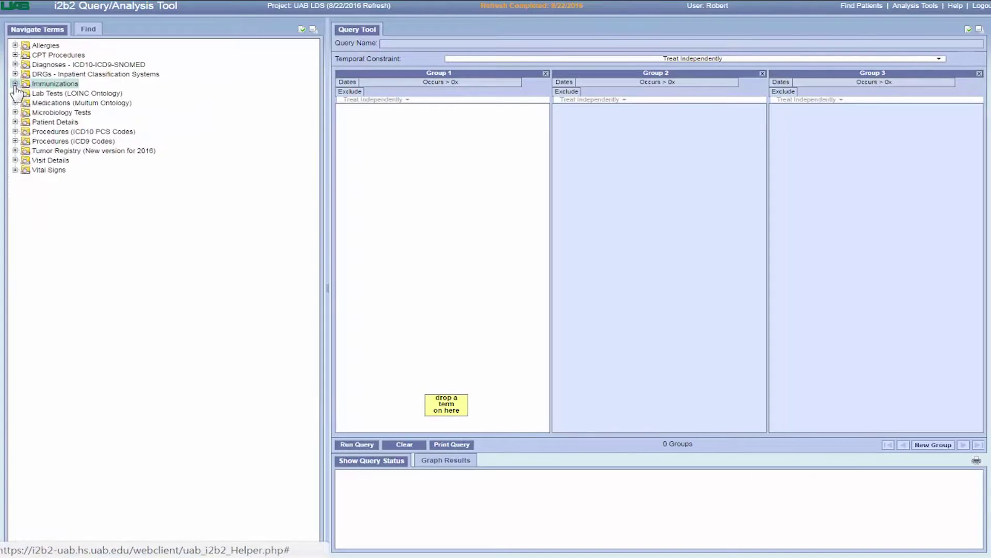
Step: Look through the Microbiology Tests and Vital Signs lists, then collapse them
left_click(16, 113)
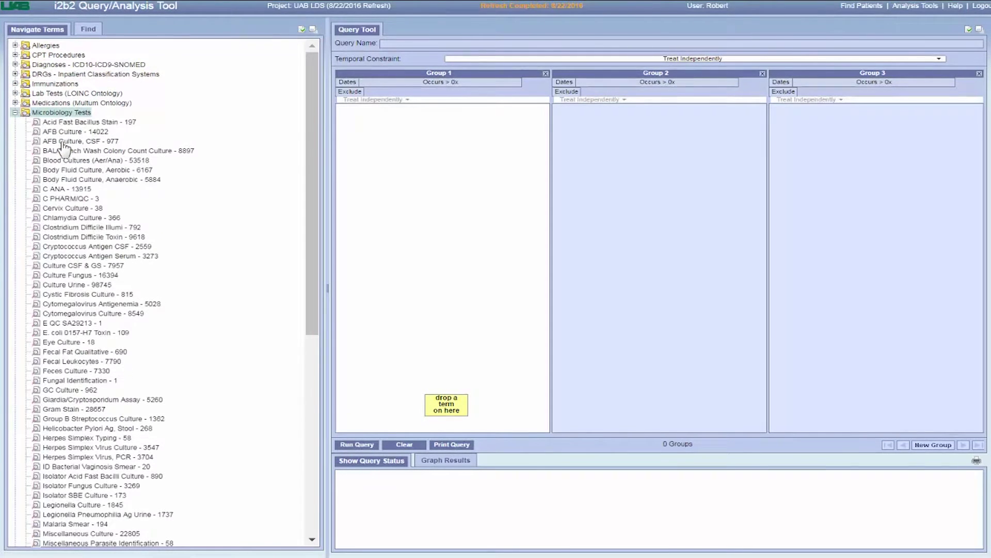
scroll(114, 193, "down", 5)
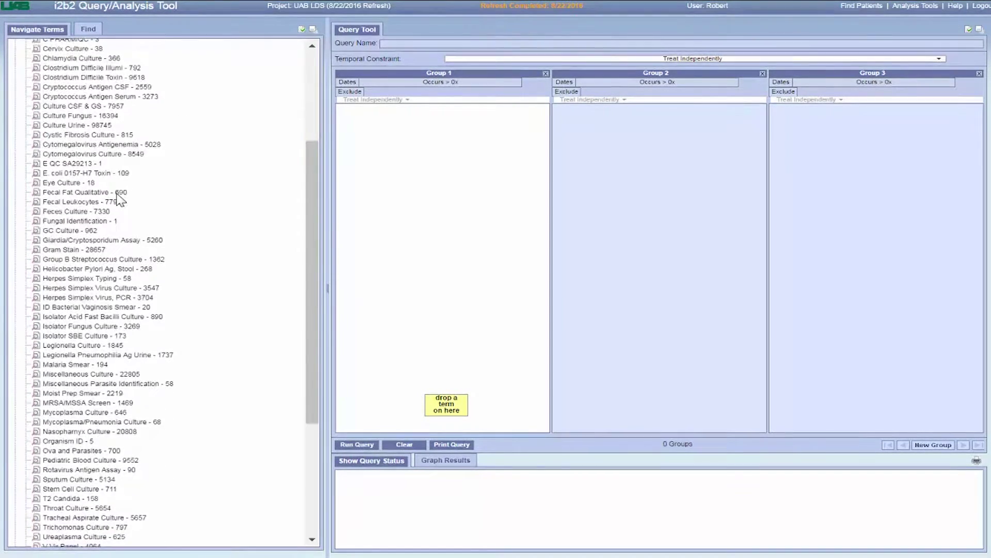
scroll(117, 199, "down", 5)
scroll(118, 199, "up", 10)
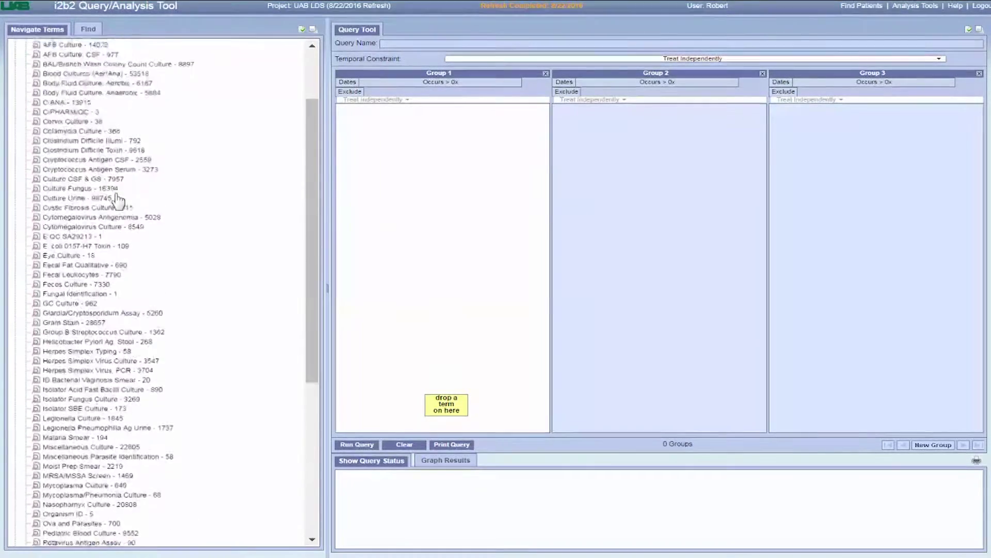
scroll(118, 199, "up", 2)
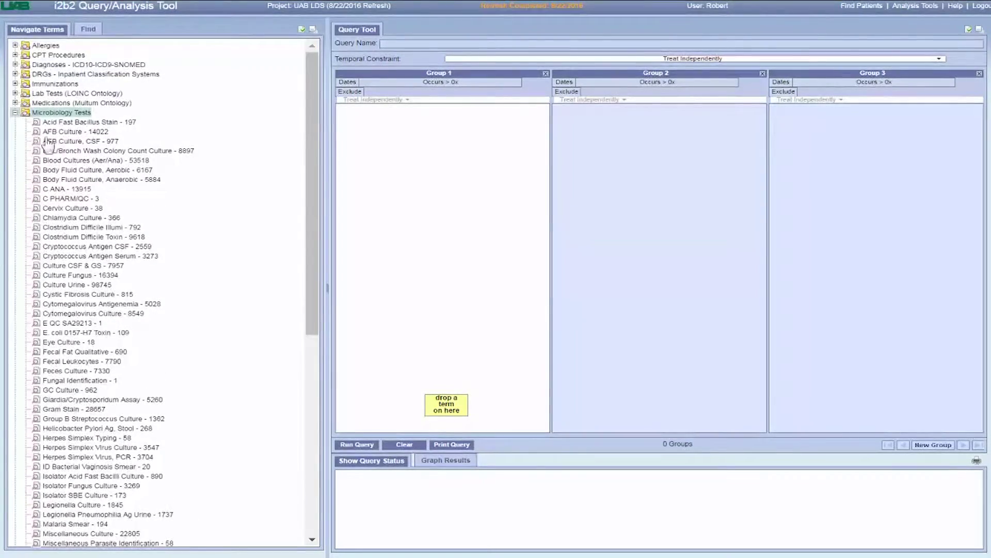
left_click(16, 112)
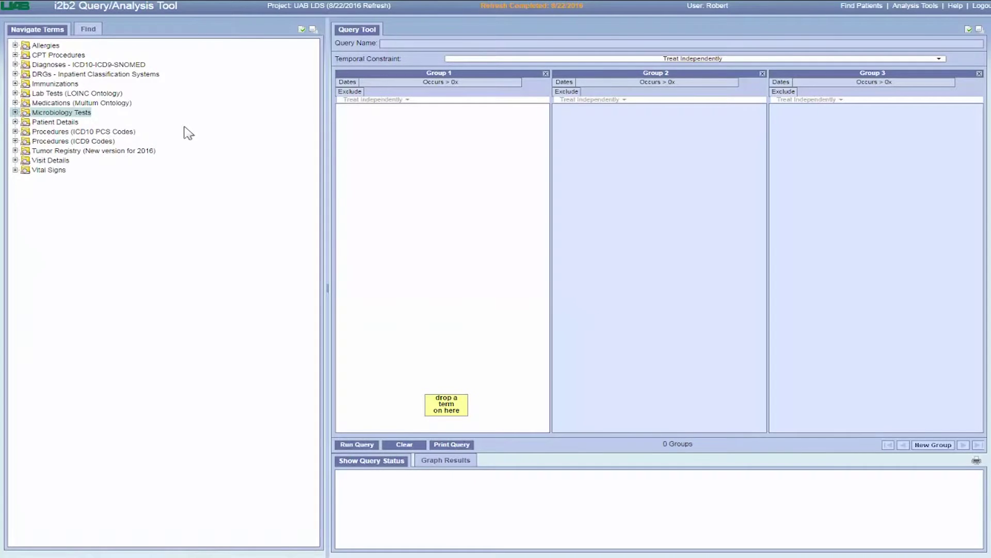
left_click(15, 170)
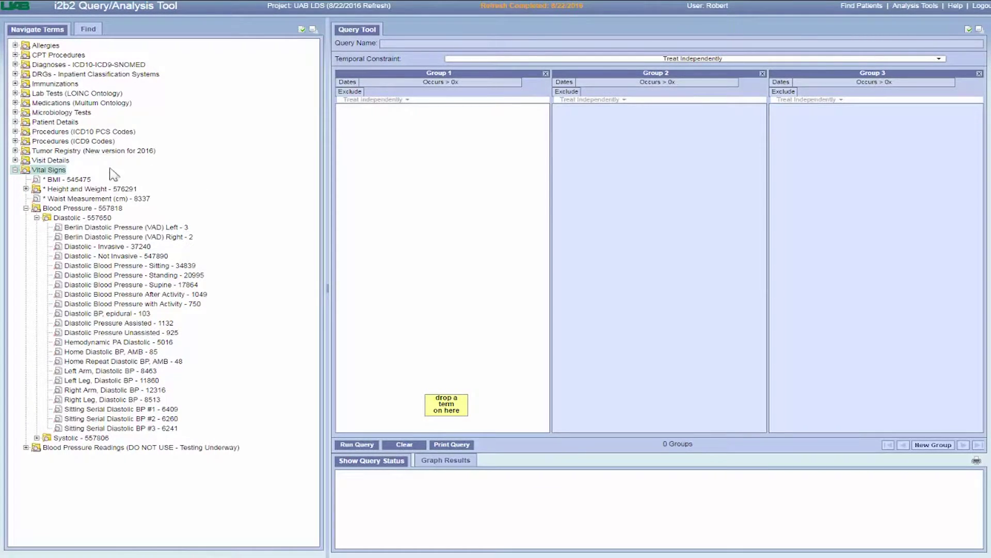
left_click(15, 170)
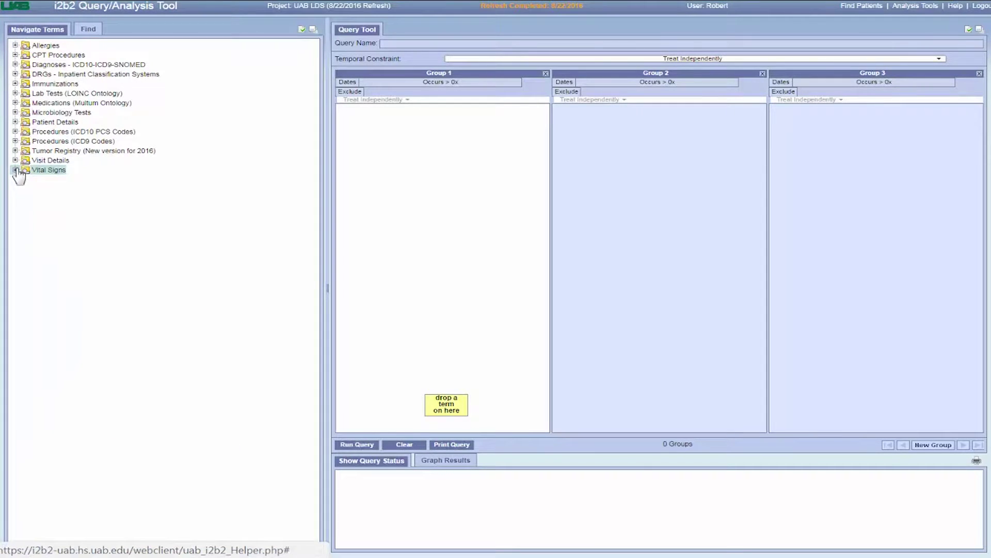
Step: Drag the Acute appendicitis with generalized peritonitis (ICD10:K35.2) folder from Diagnoses into Group 1
left_click(15, 65)
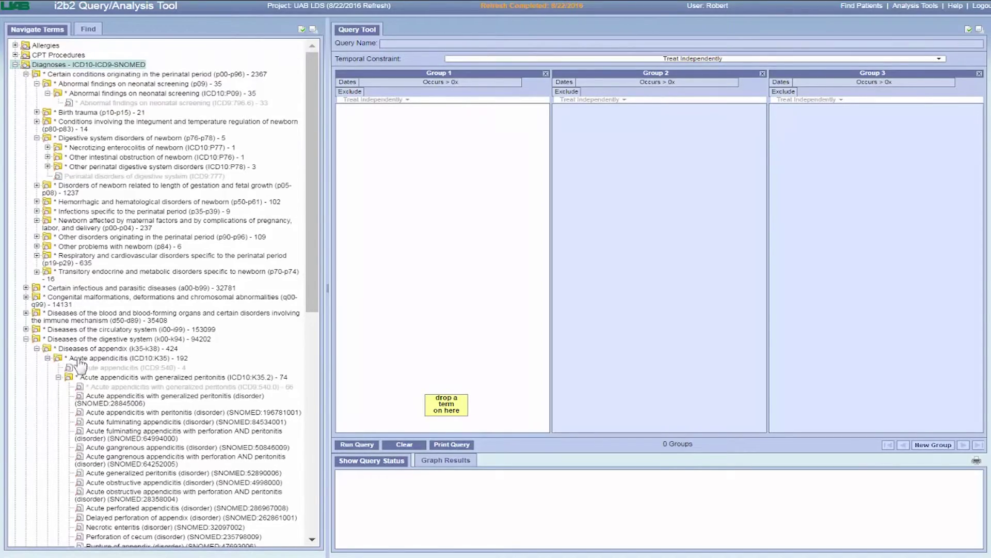
scroll(99, 369, "down", 3)
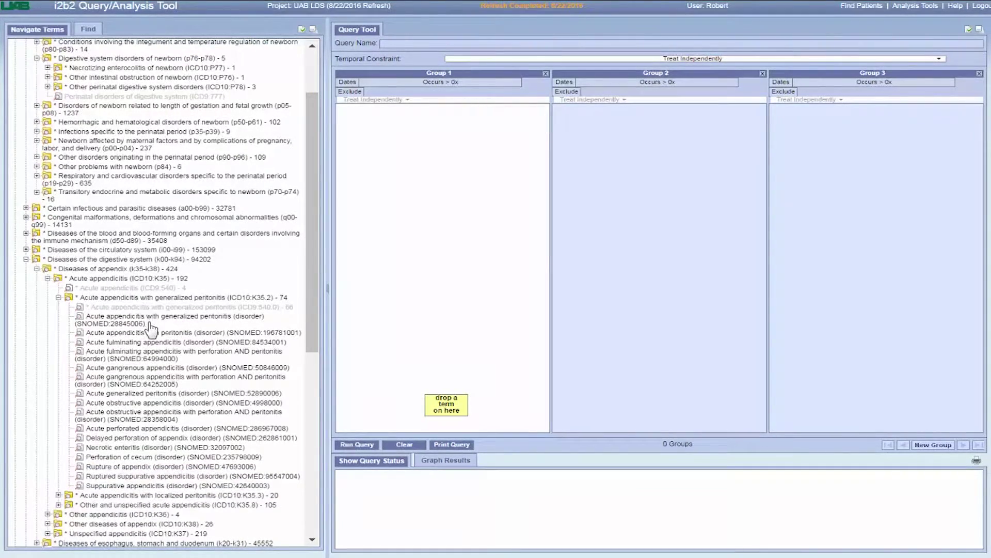
left_click_drag(157, 301, 391, 144)
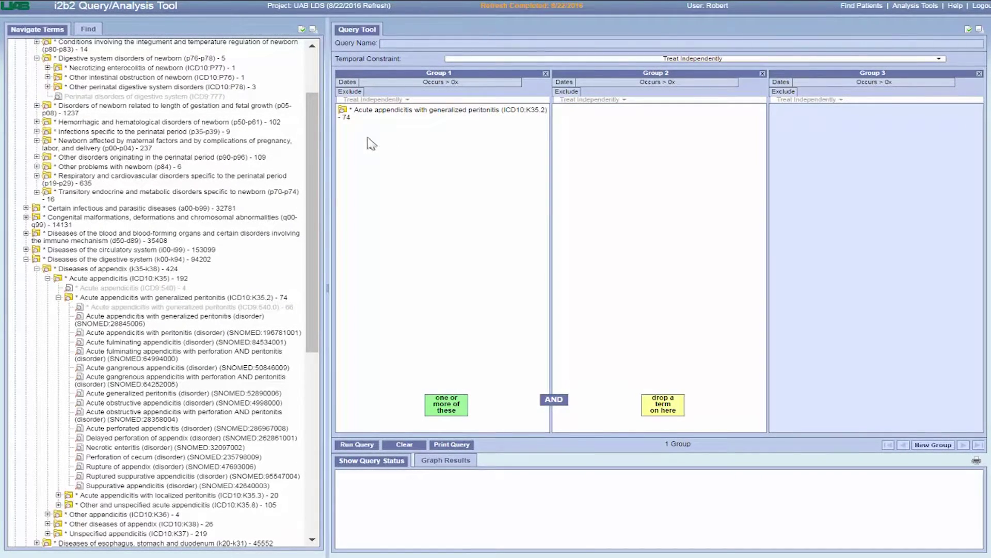
Step: Expand and collapse the K35.2 term's children in Group 1, then collapse Diseases of the digestive system
left_click(342, 110)
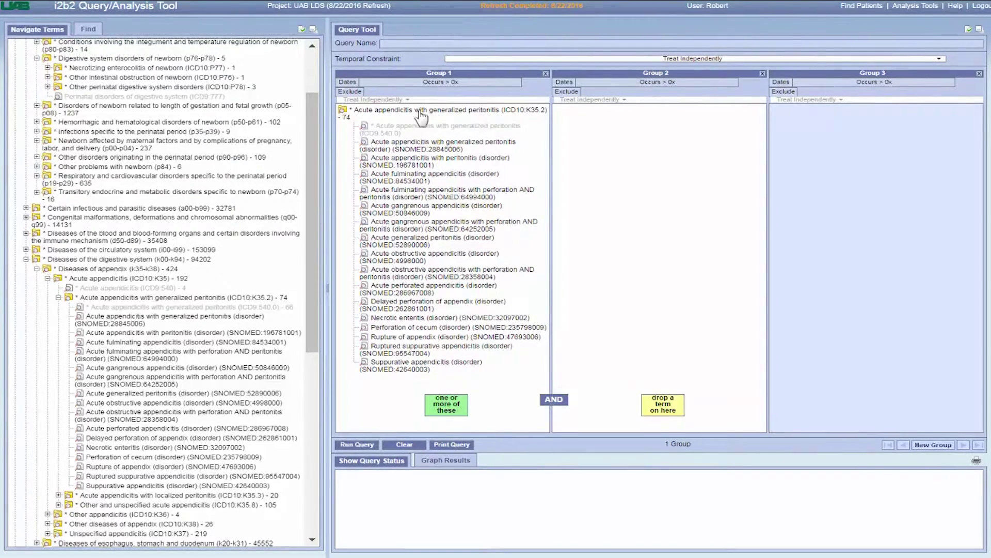
left_click(351, 111)
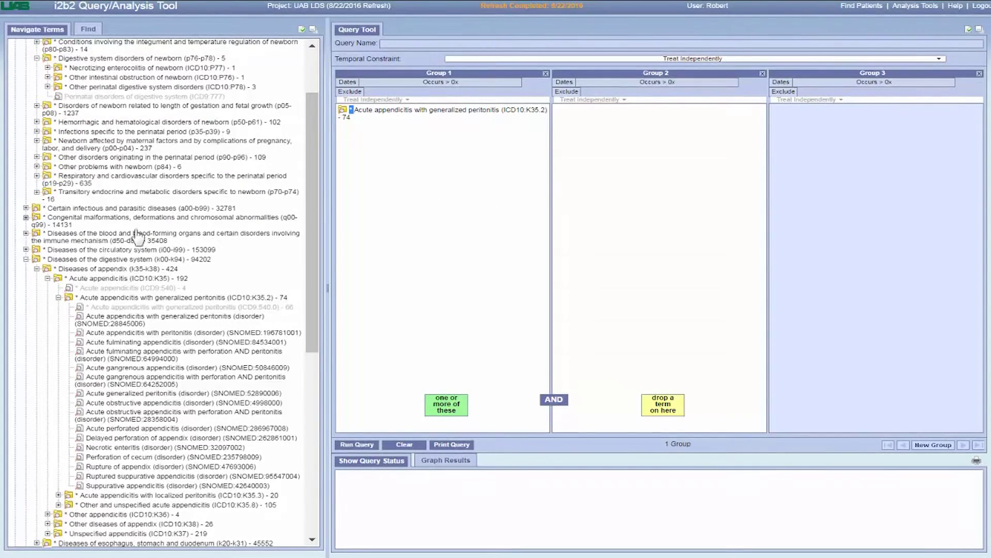
left_click(26, 259)
Step: Add the AL - 2313442 term from Patient Details > State County City Zip to Group 1
scroll(23, 233, "up", 3)
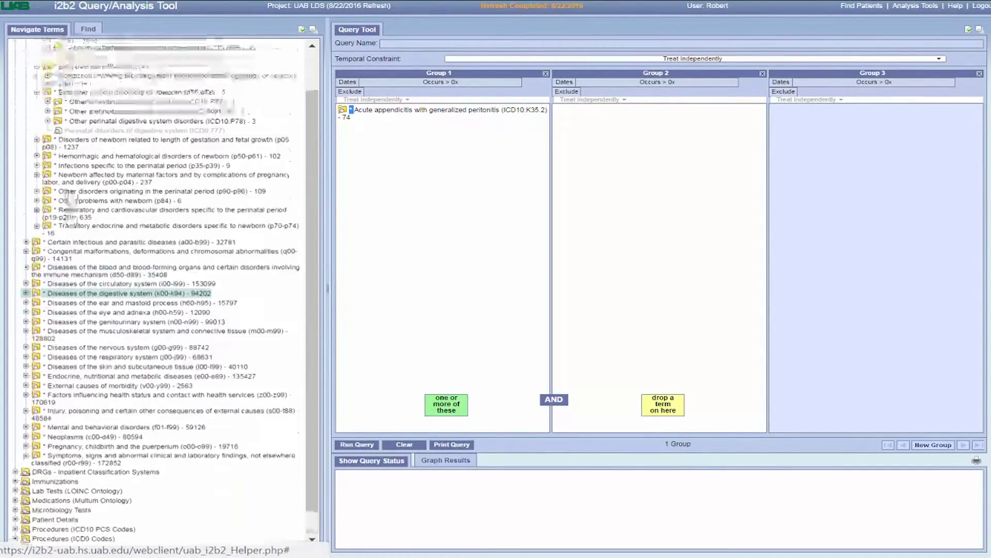
left_click(15, 64)
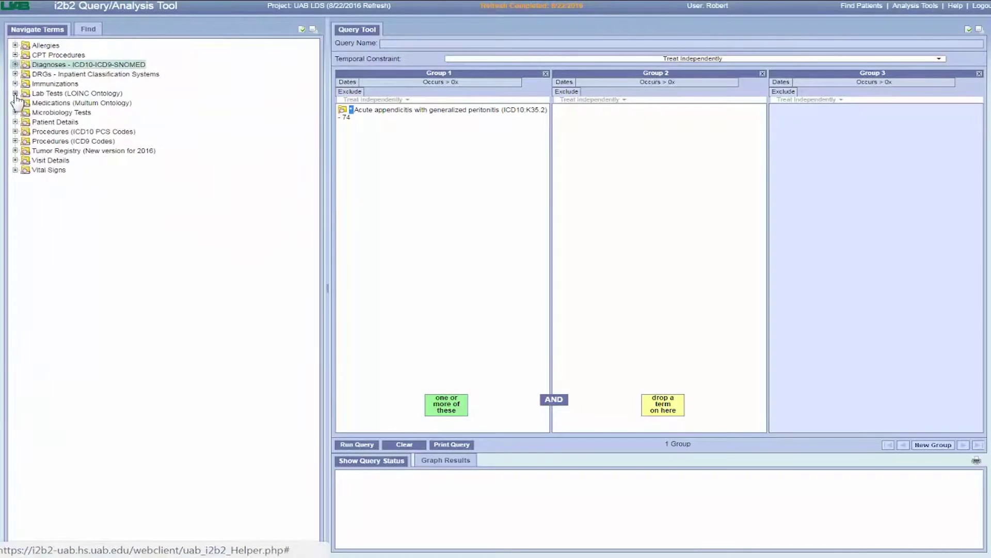
left_click(15, 122)
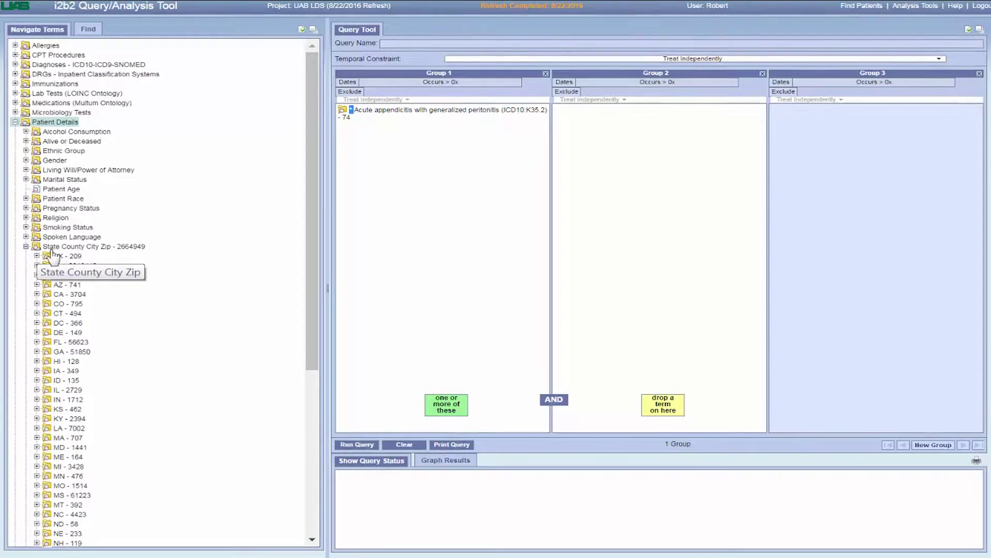
left_click_drag(44, 250, 363, 241)
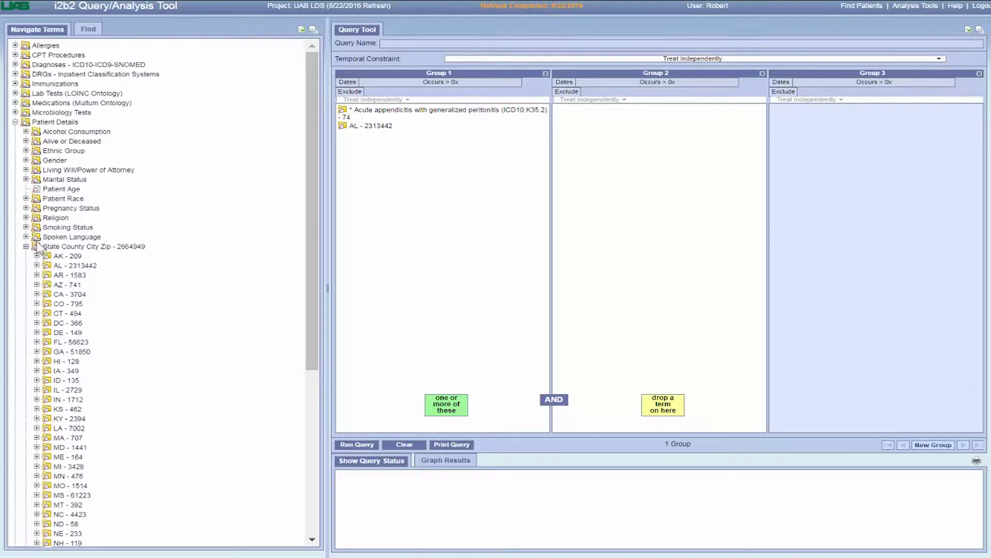
left_click_drag(36, 241, 142, 227)
left_click(26, 246)
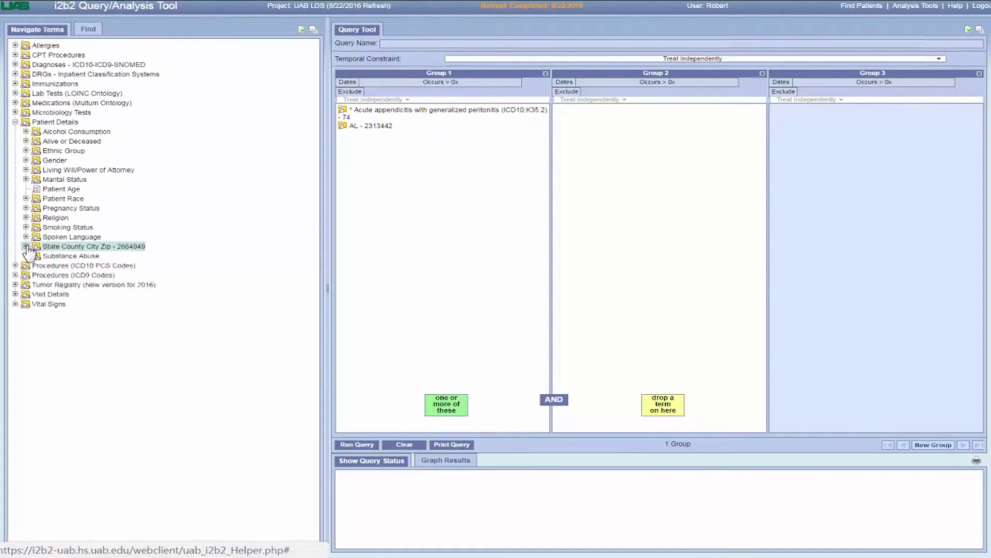
Step: Search the Find tab for 'acute appendicitis with gener'
left_click(88, 29)
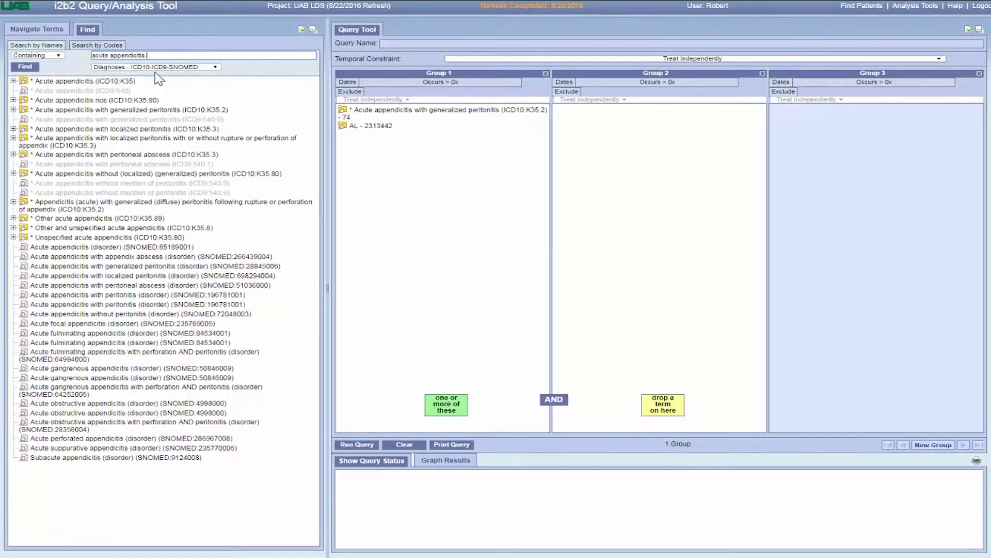
type("with gener")
left_click(26, 68)
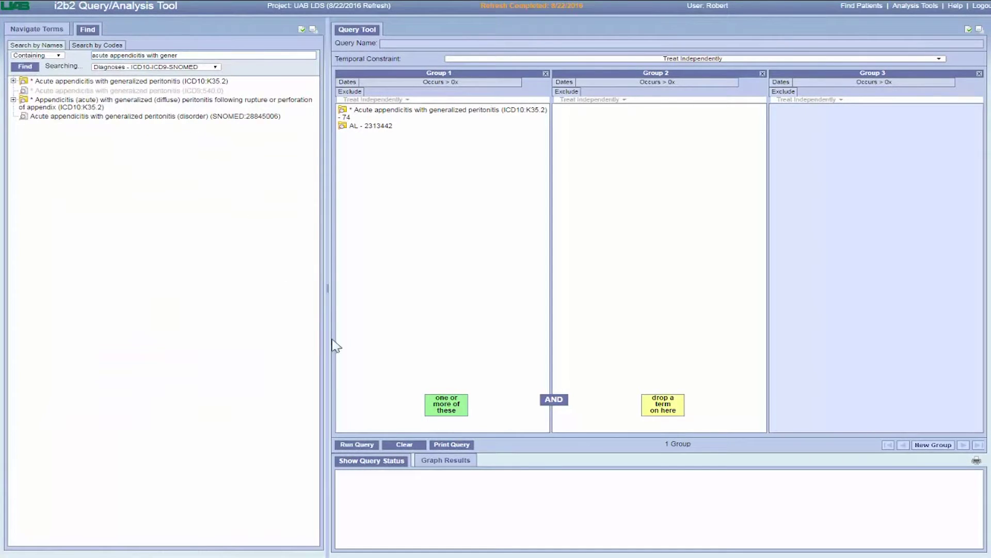
Step: Clear the query and make the K35.2 search result Group 1's only term, keeping Diagnoses - ICD10-ICD9-SNOMED as search category
left_click(405, 444)
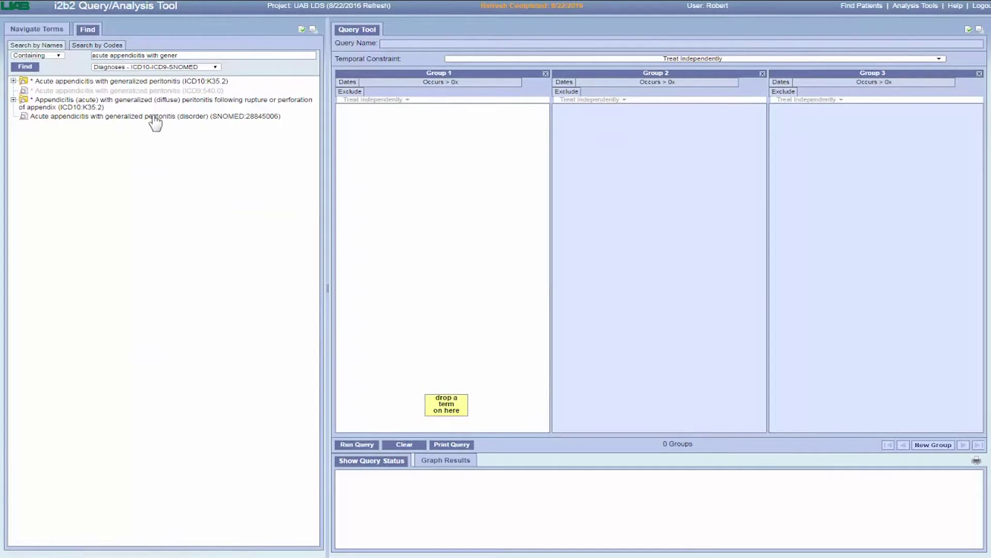
left_click_drag(141, 82, 369, 127)
left_click(340, 116)
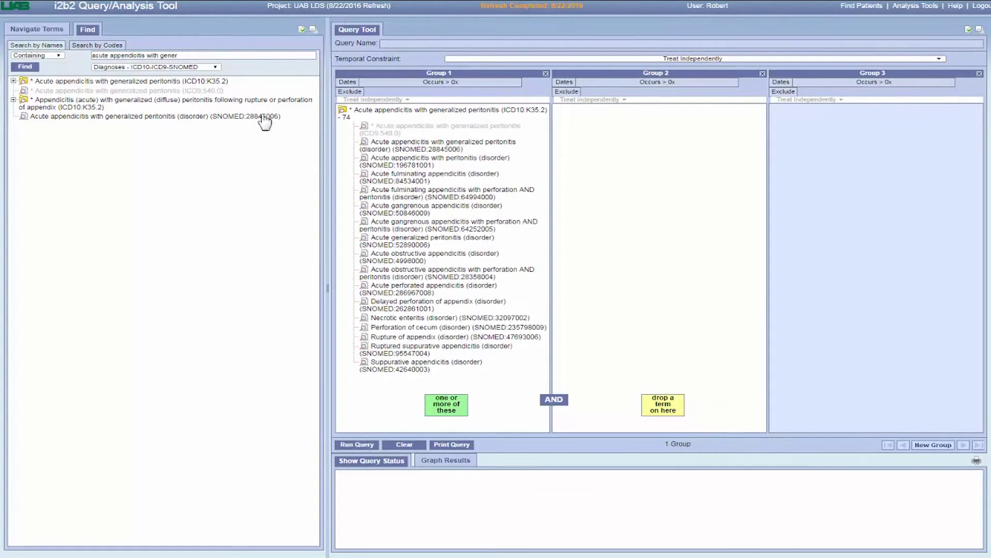
left_click(181, 67)
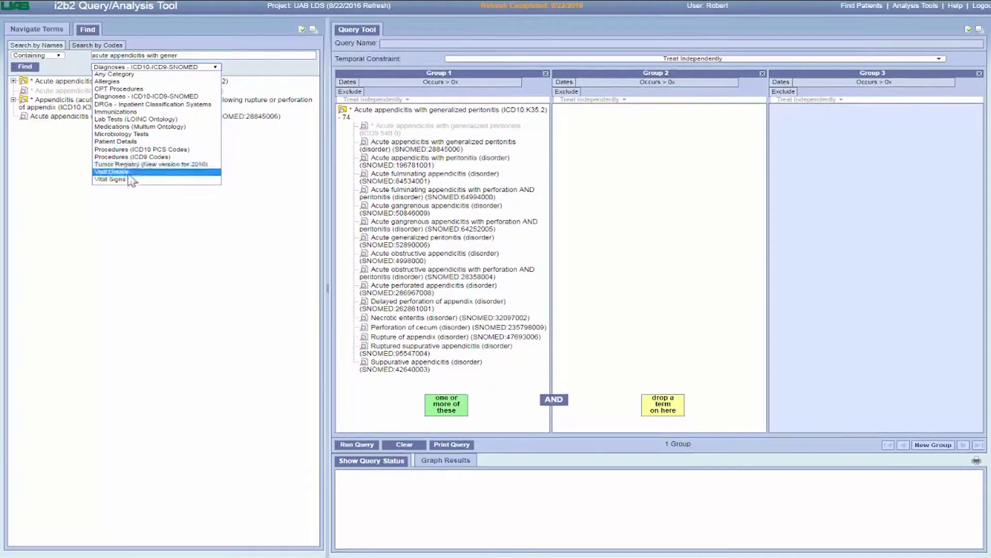
left_click(135, 97)
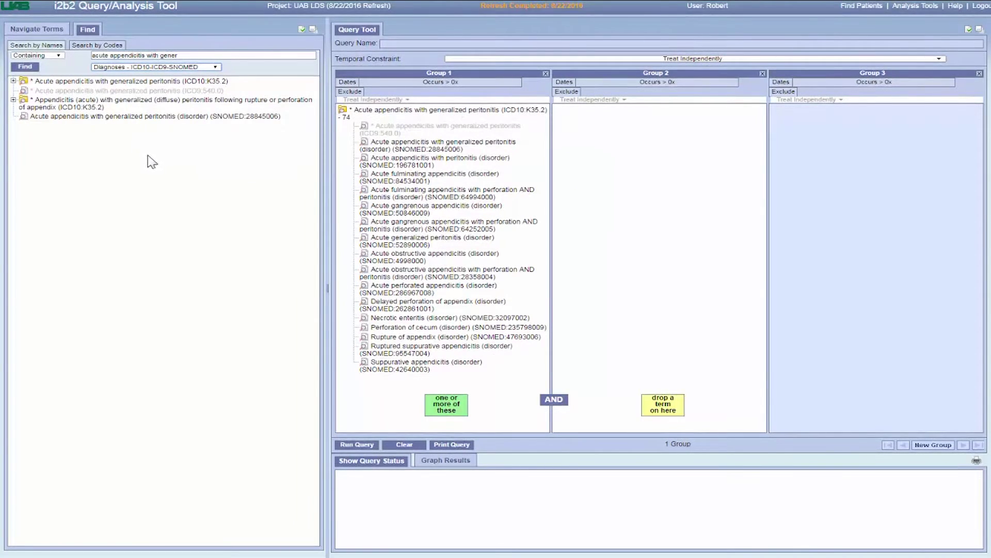